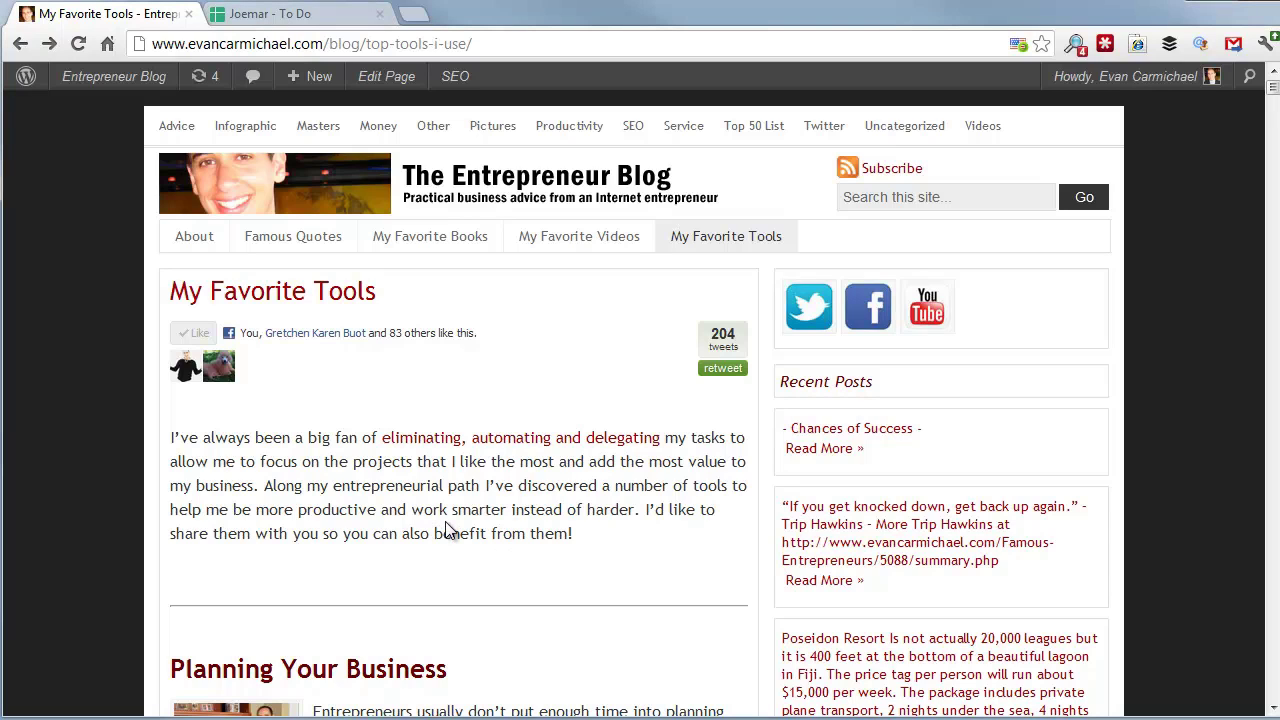
# Find "docs" on the My Favorite Tools page and open the Google Docs entry's Learn more link in a new tab, switching to it
pyautogui.hotkey('ctrl', 'f')
pyautogui.write('docs')
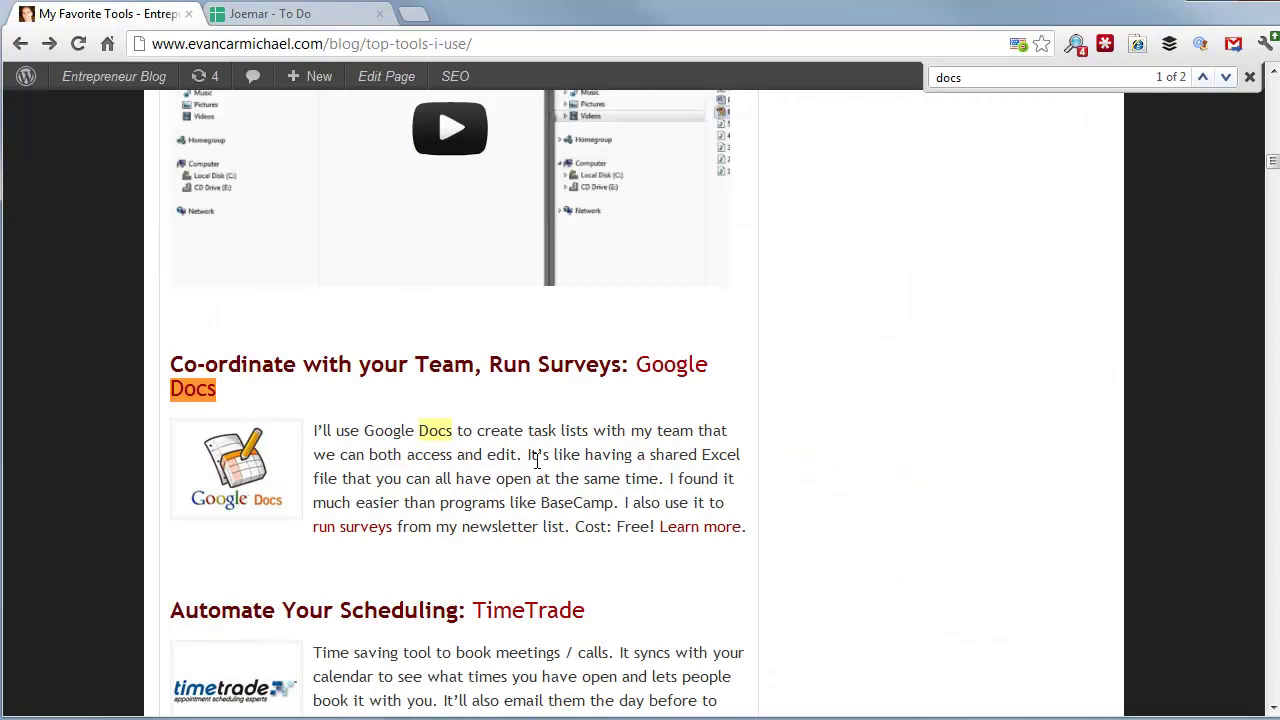
pyautogui.rightClick(705, 528)
pyautogui.click(755, 541)
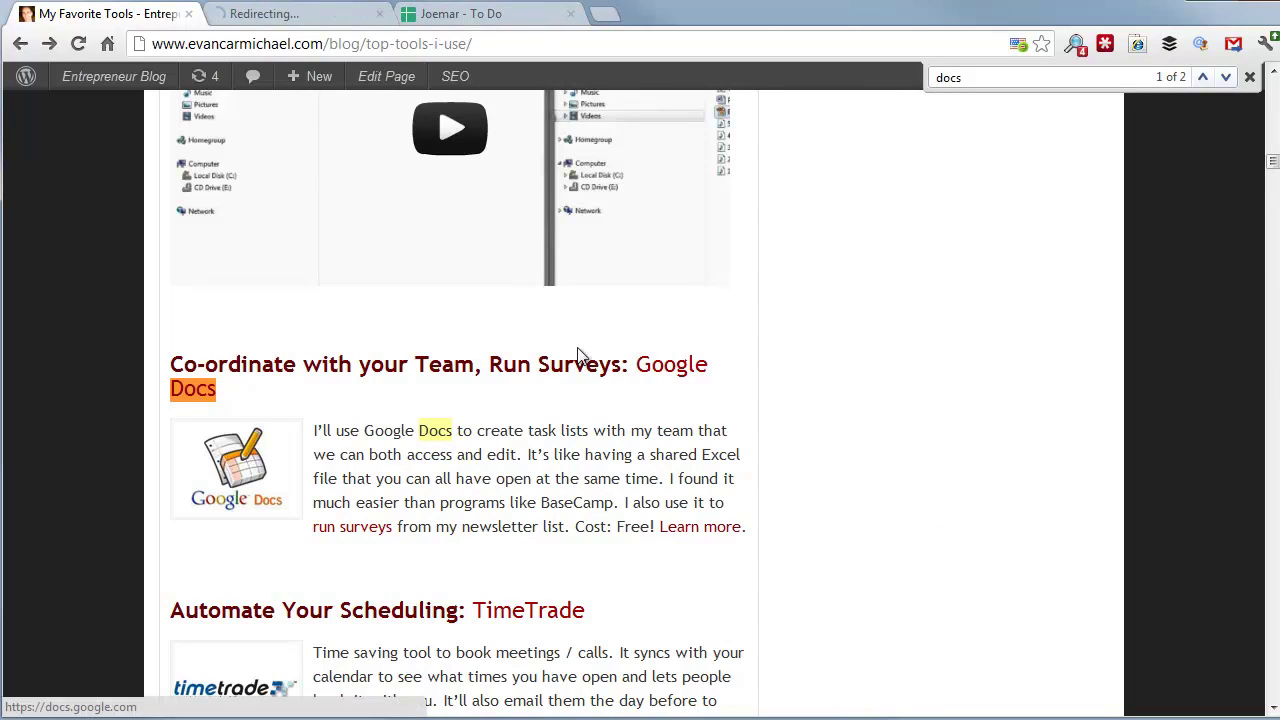
pyautogui.click(283, 14)
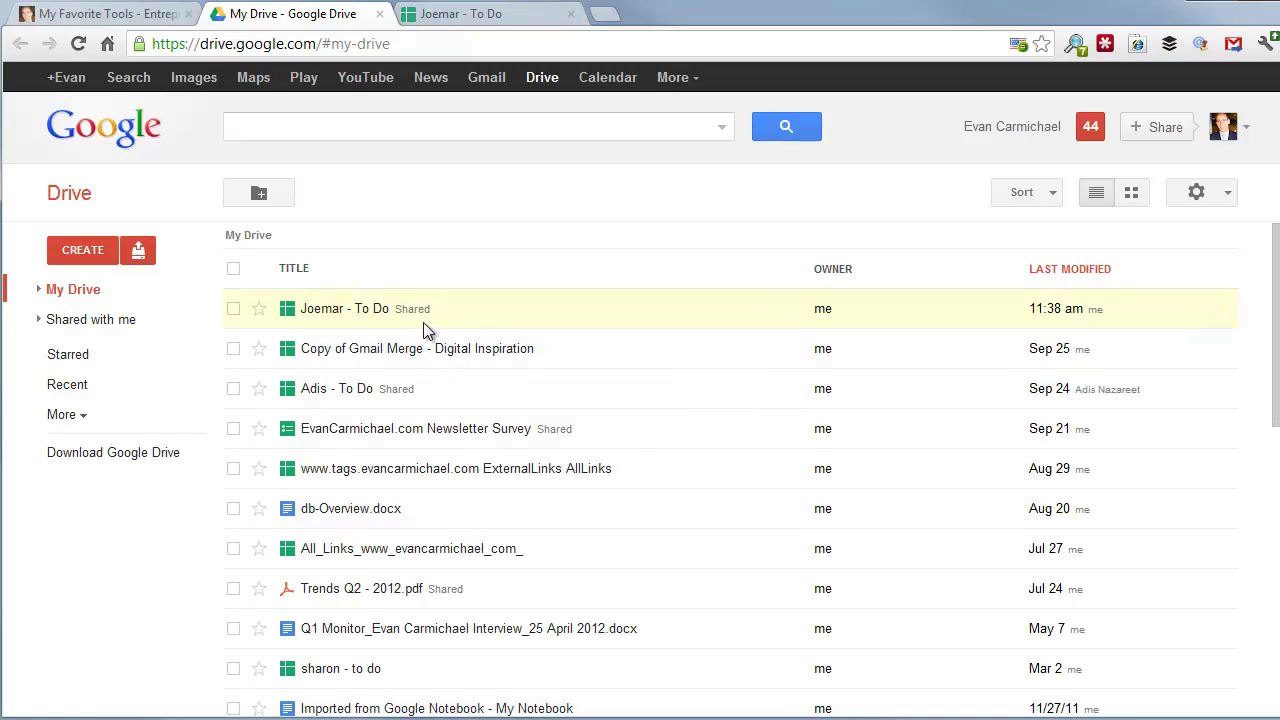
# Open the shared To Do spreadsheet modified Sep 24 in a new tab, and place the other To Do spreadsheet's tab before it
pyautogui.rightClick(352, 396)
pyautogui.click(318, 398)
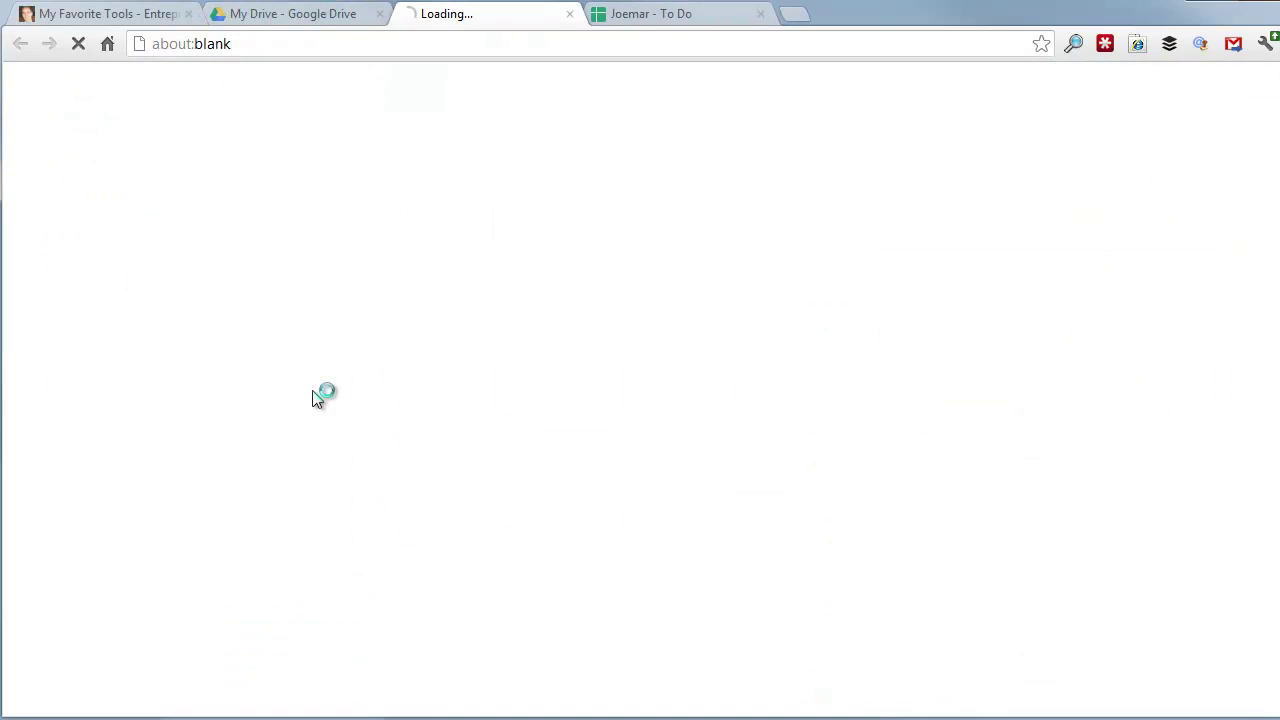
pyautogui.moveTo(650, 13); pyautogui.dragTo(470, 13)
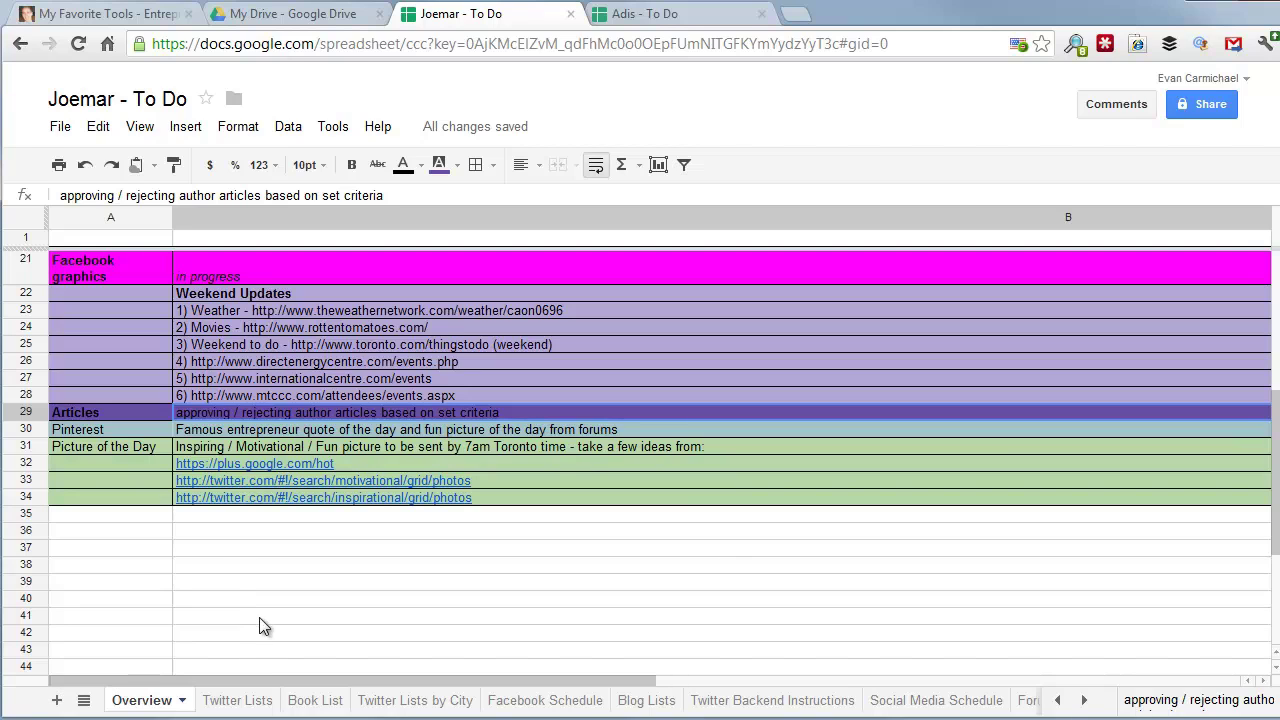
# Examine the Facebook Schedule sheet of the current To Do spreadsheet, and view the other team member's To Do list
pyautogui.click(541, 699)
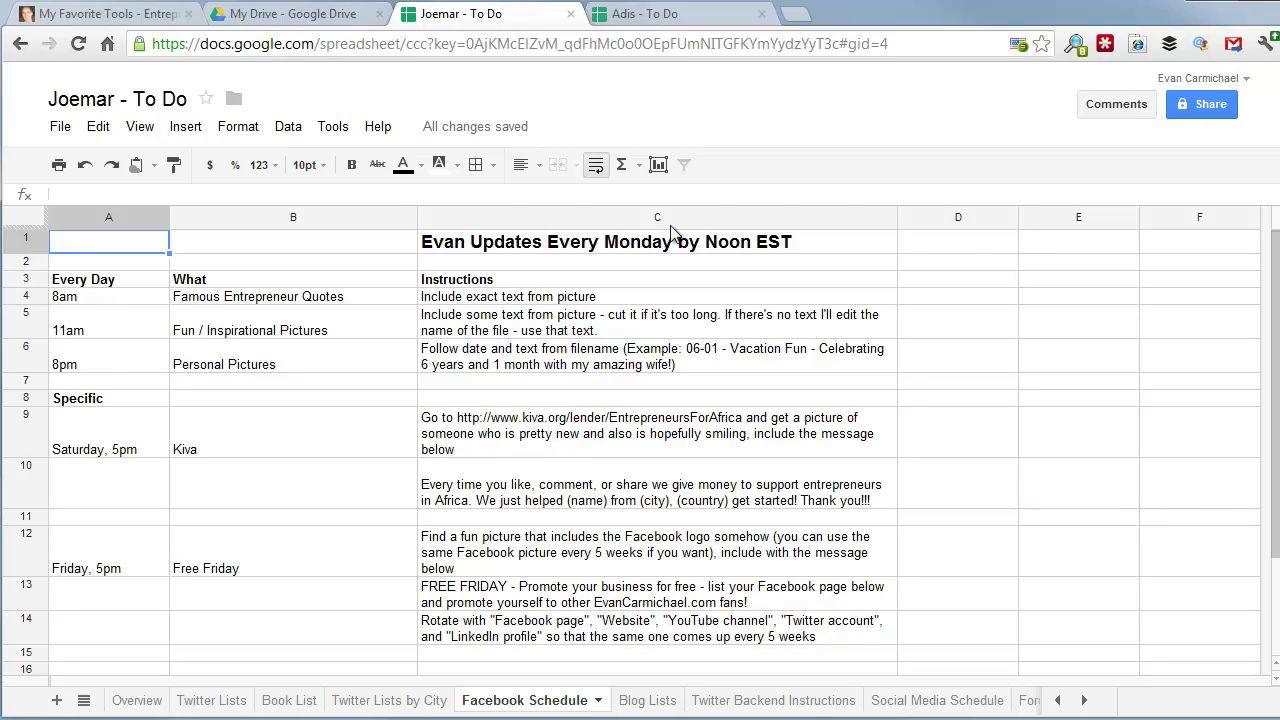
pyautogui.click(655, 16)
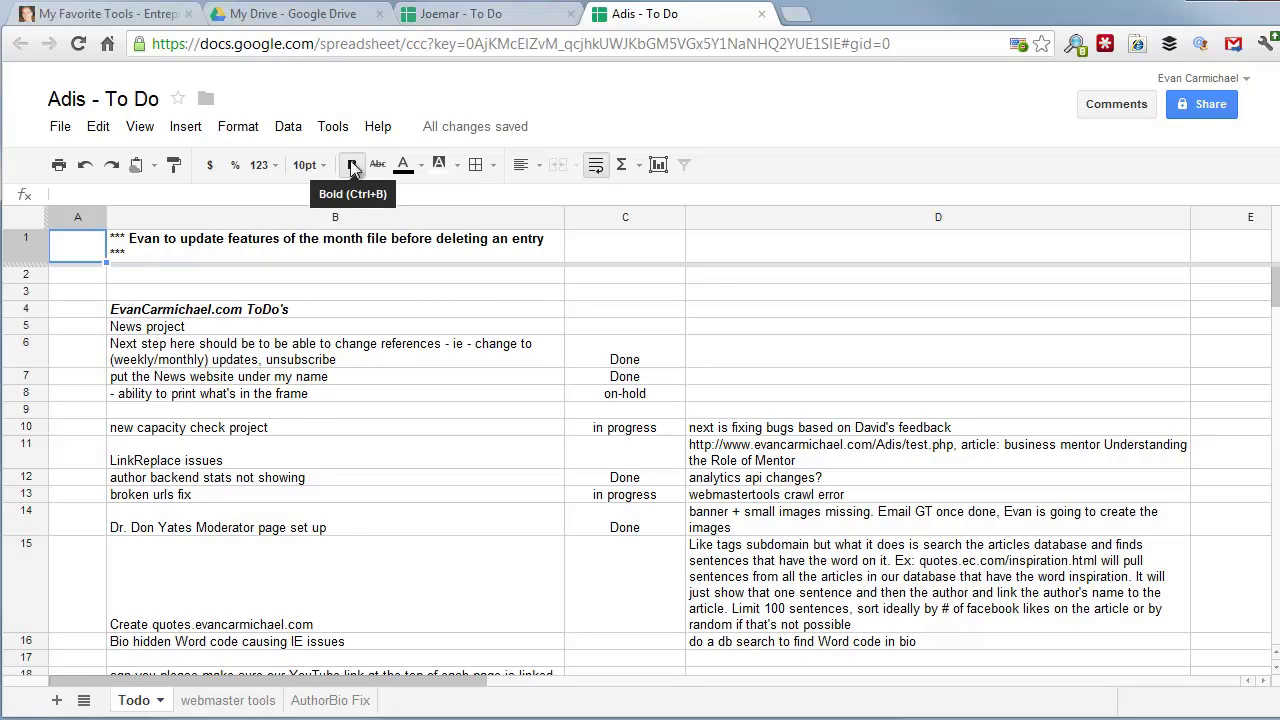
# Open the EvanCarmichael.com Newsletter Survey from the Drive file list and browse through its responses
pyautogui.click(320, 19)
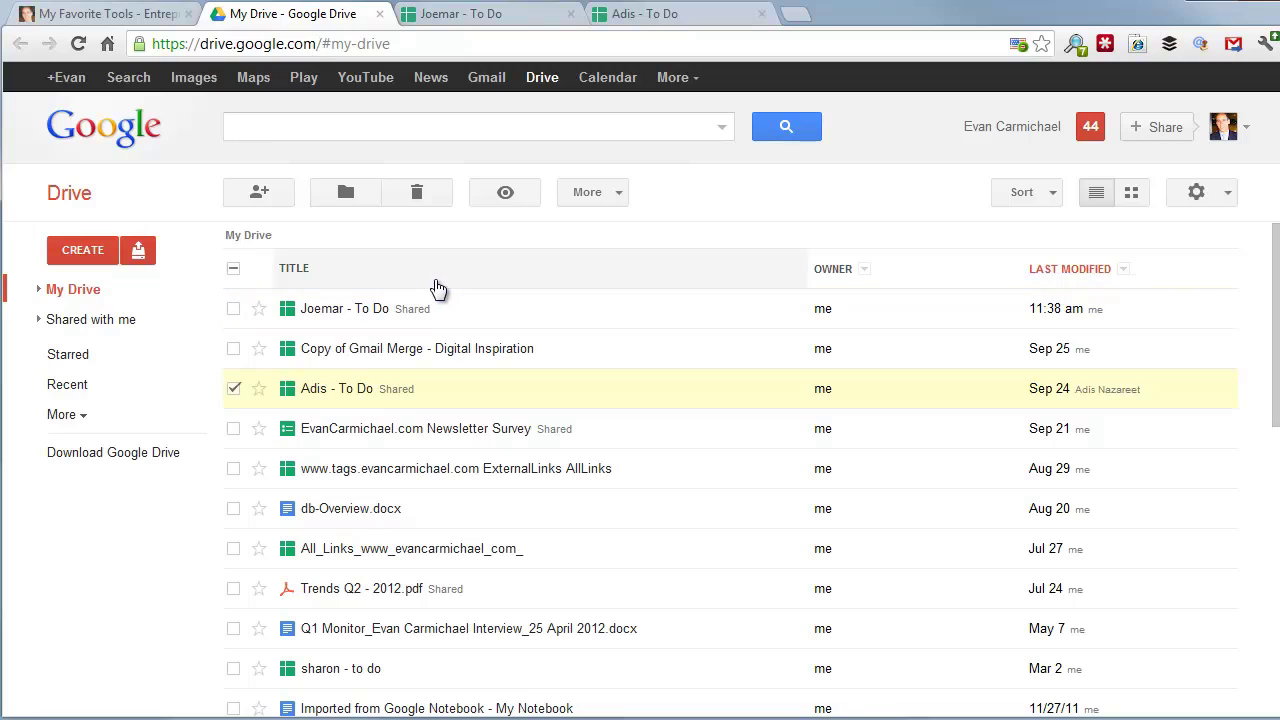
pyautogui.click(390, 430)
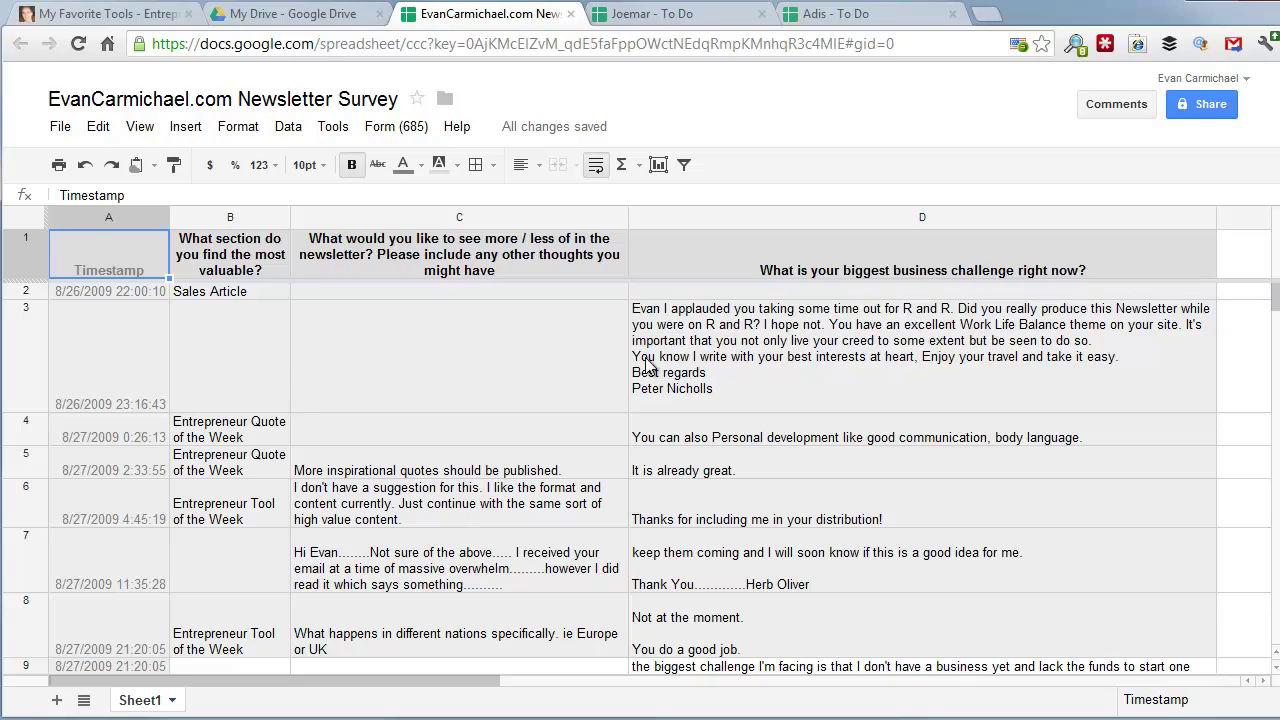
pyautogui.scroll(-15, 527, 450)
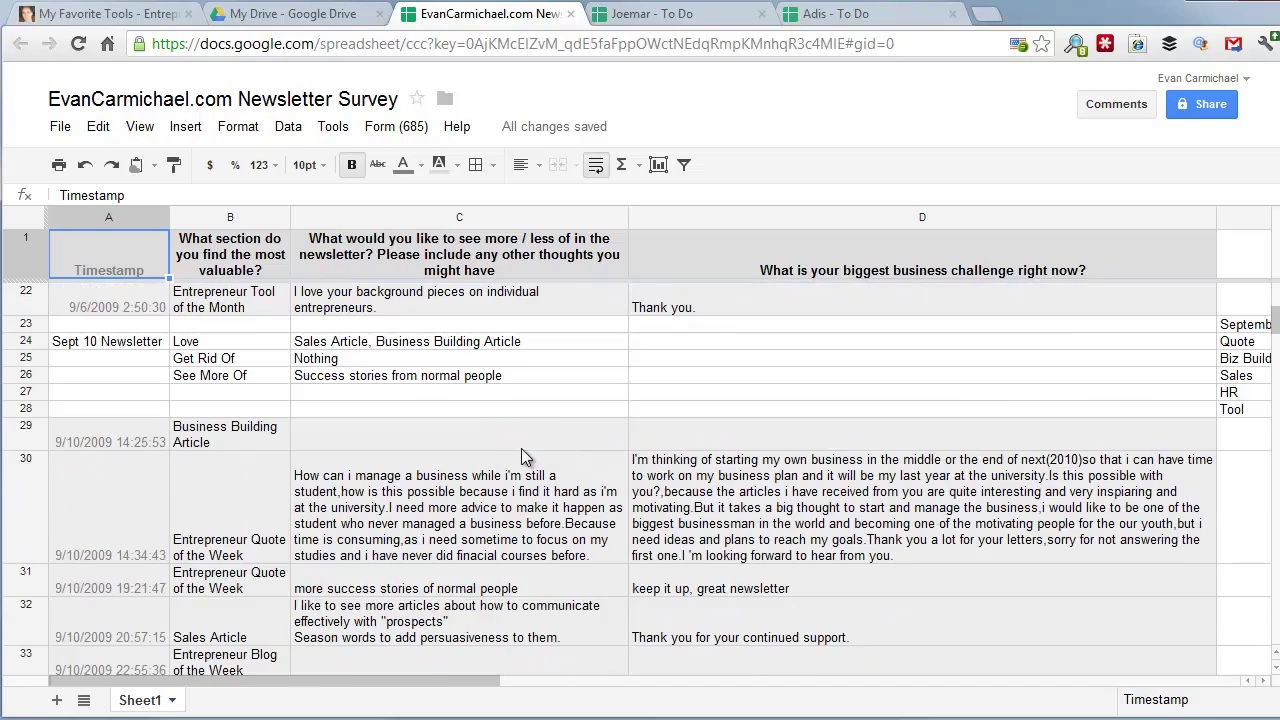
pyautogui.scroll(-10, 527, 450)
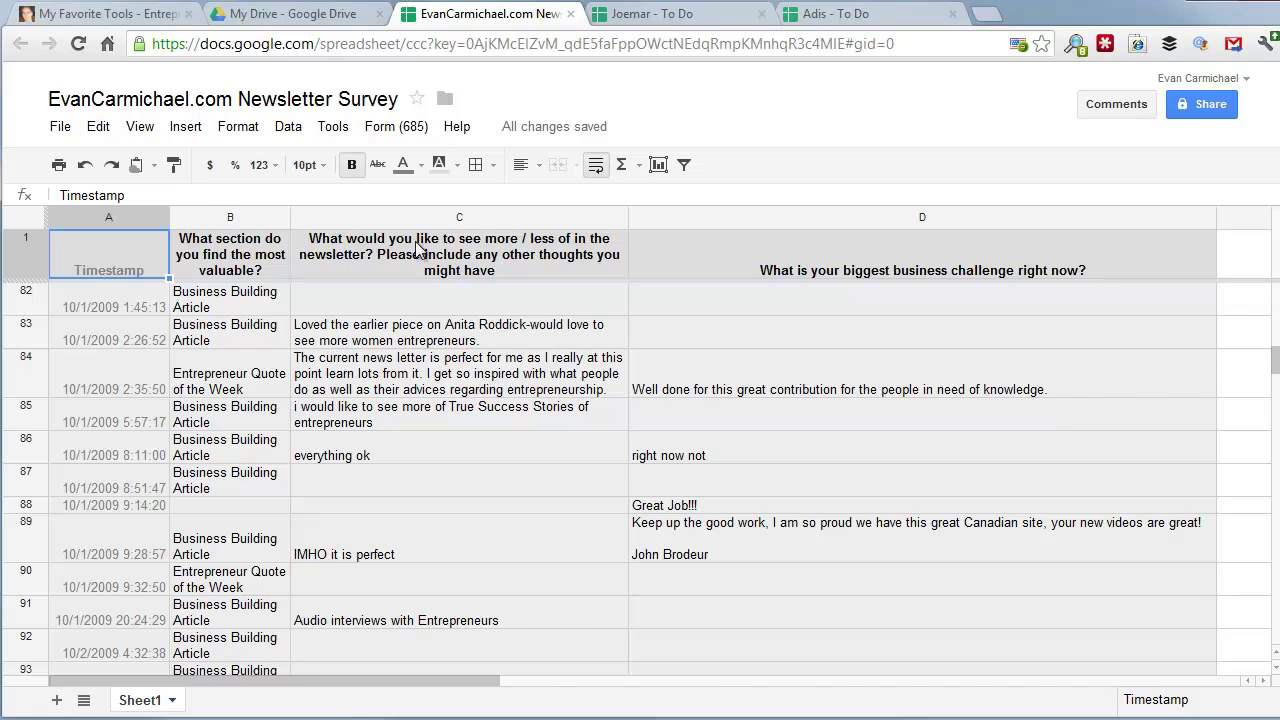
# Open the survey's live form and look through all of its questions down to the submit option
pyautogui.click(381, 136)
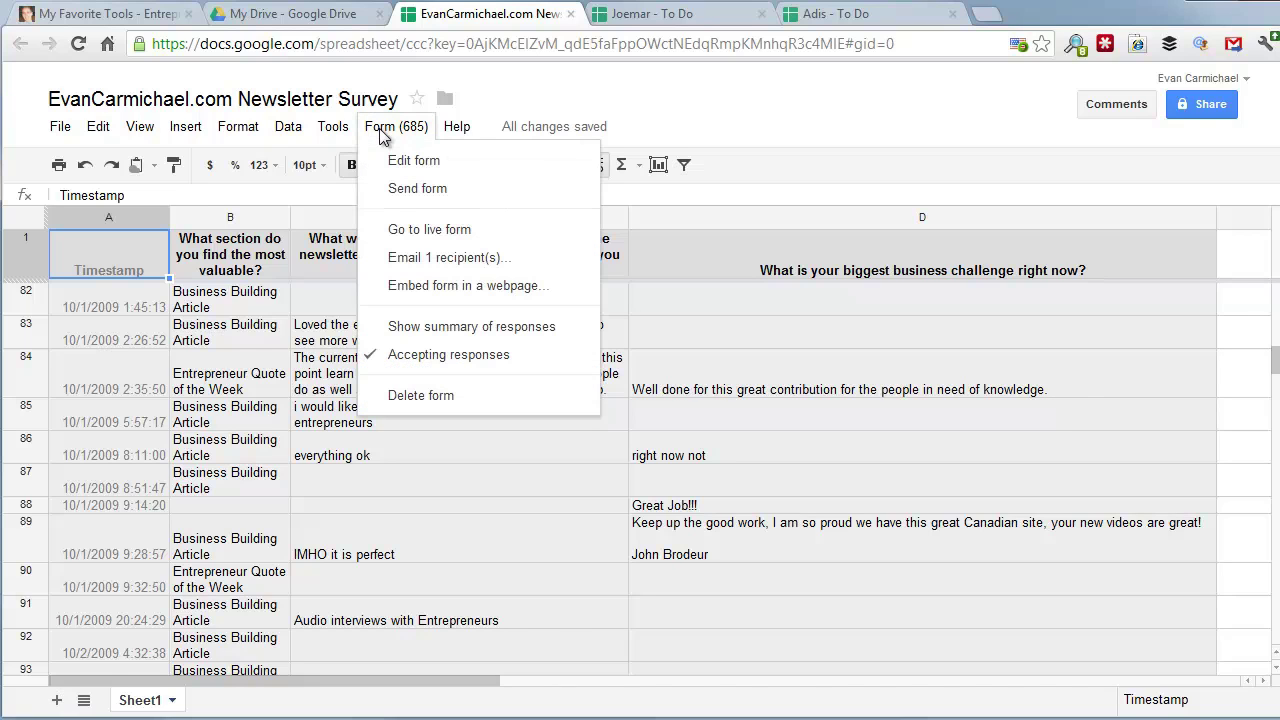
pyautogui.click(426, 230)
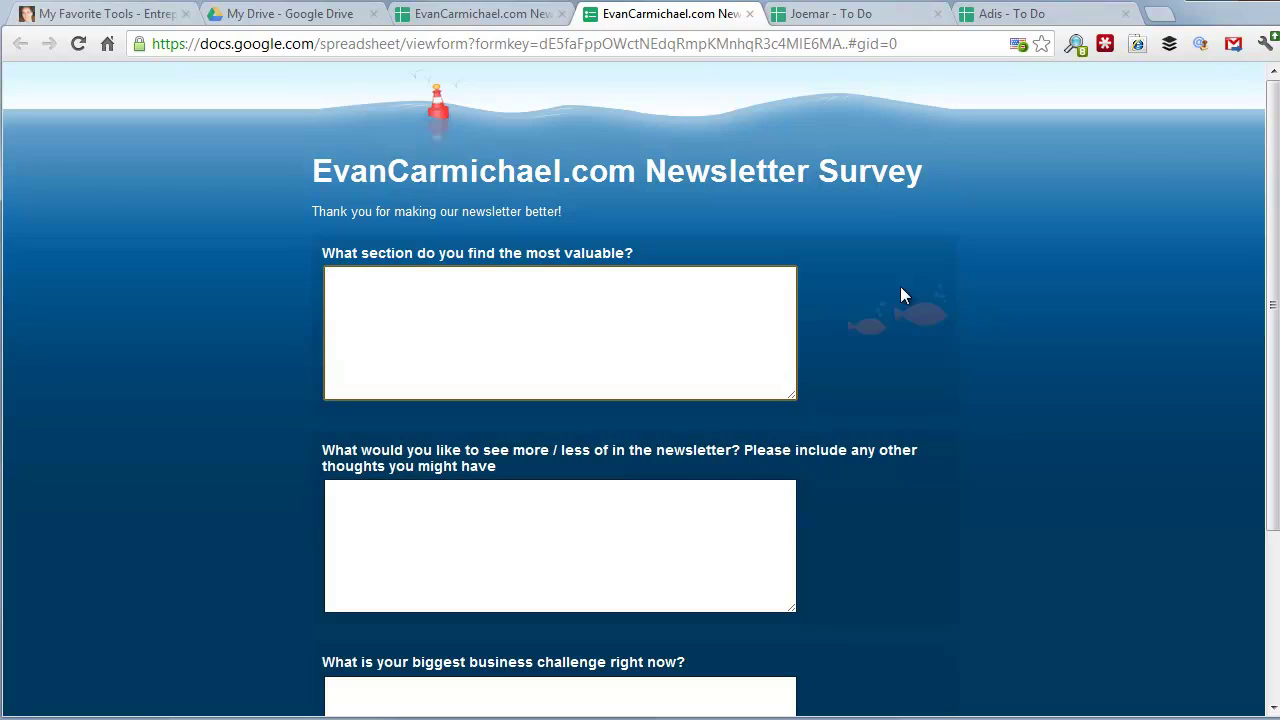
pyautogui.scroll(-2, 845, 410)
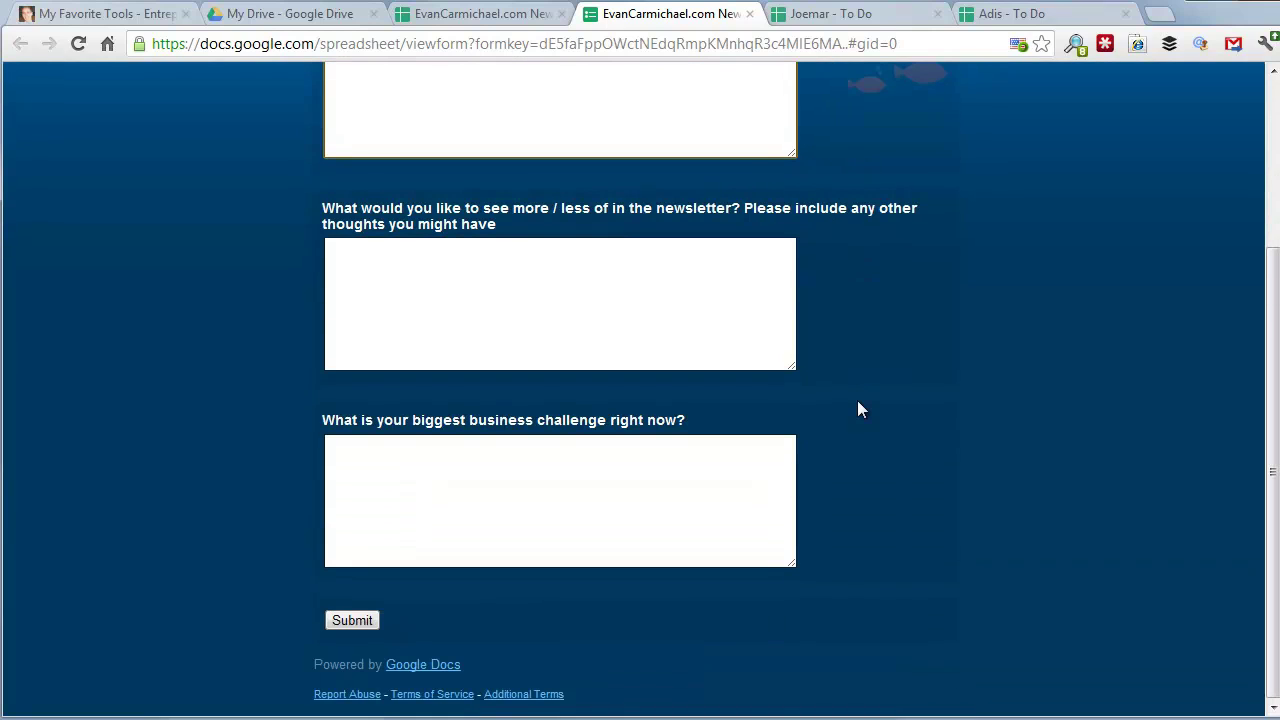
pyautogui.scroll(2, 857, 400)
pyautogui.scroll(1, 860, 410)
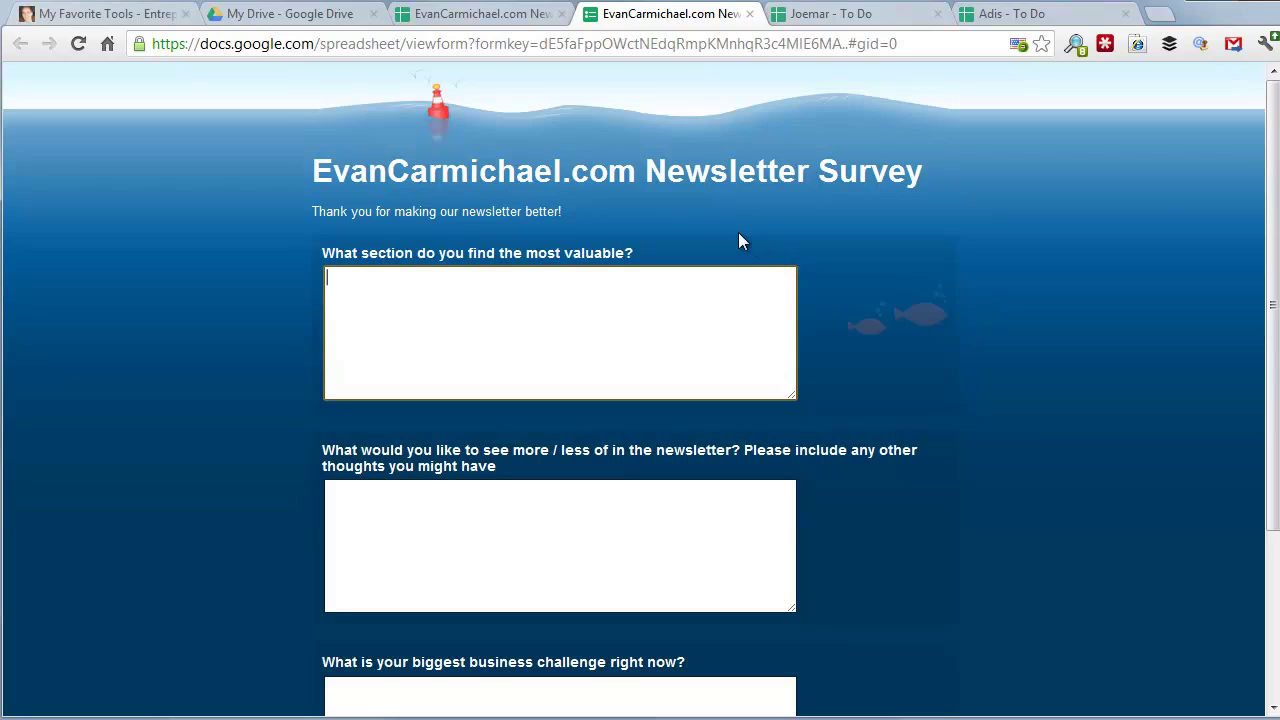
# Revisit the blog's Google Docs entry, and compare the live survey form with its response spreadsheet
pyautogui.click(158, 14)
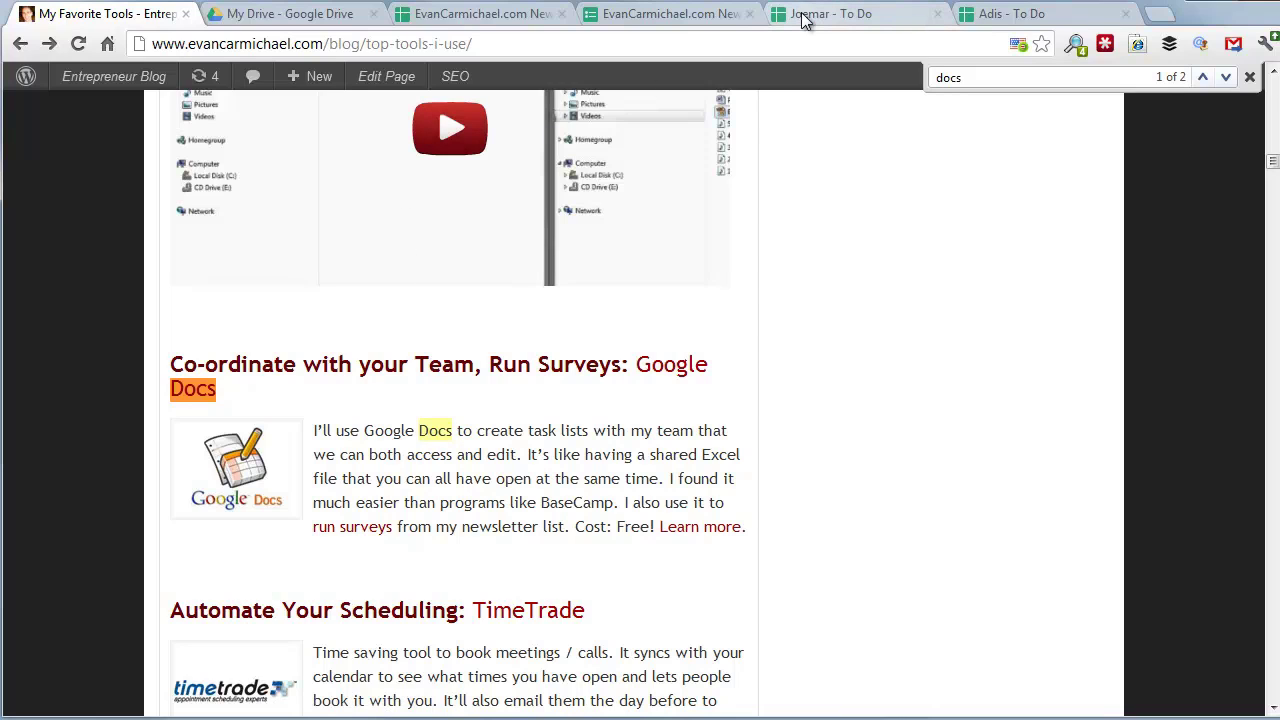
pyautogui.click(677, 12)
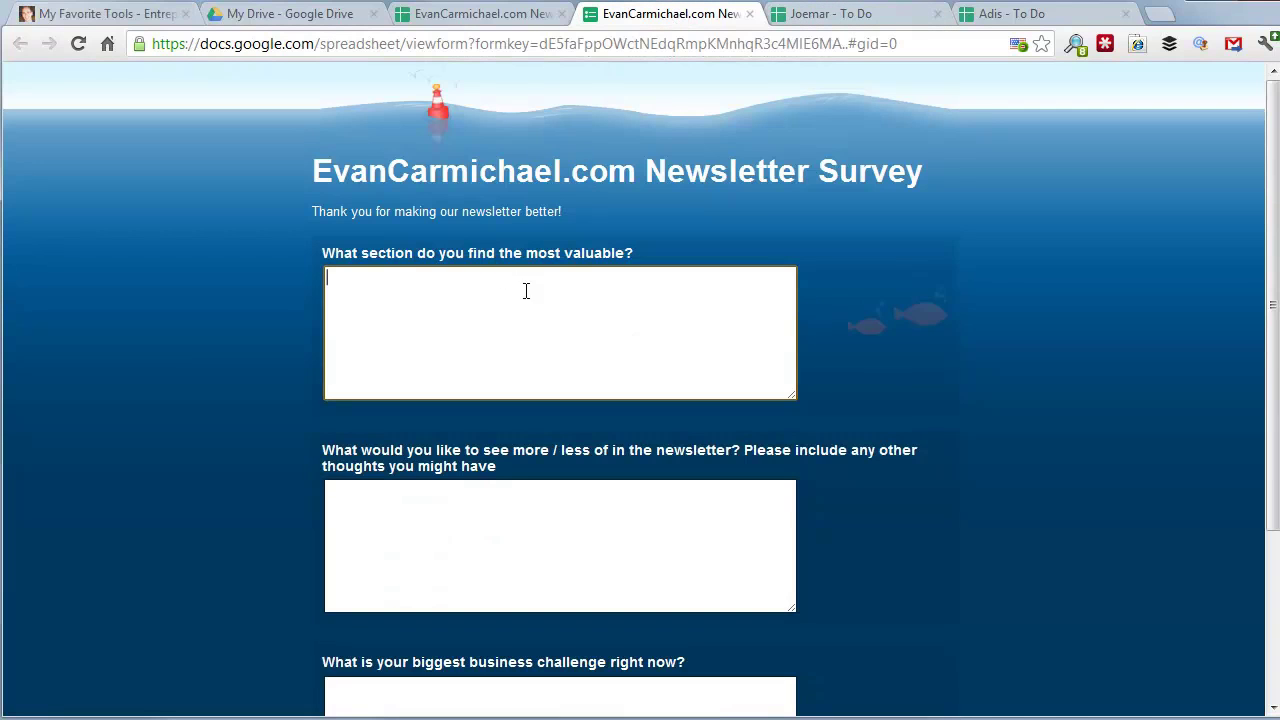
pyautogui.click(513, 14)
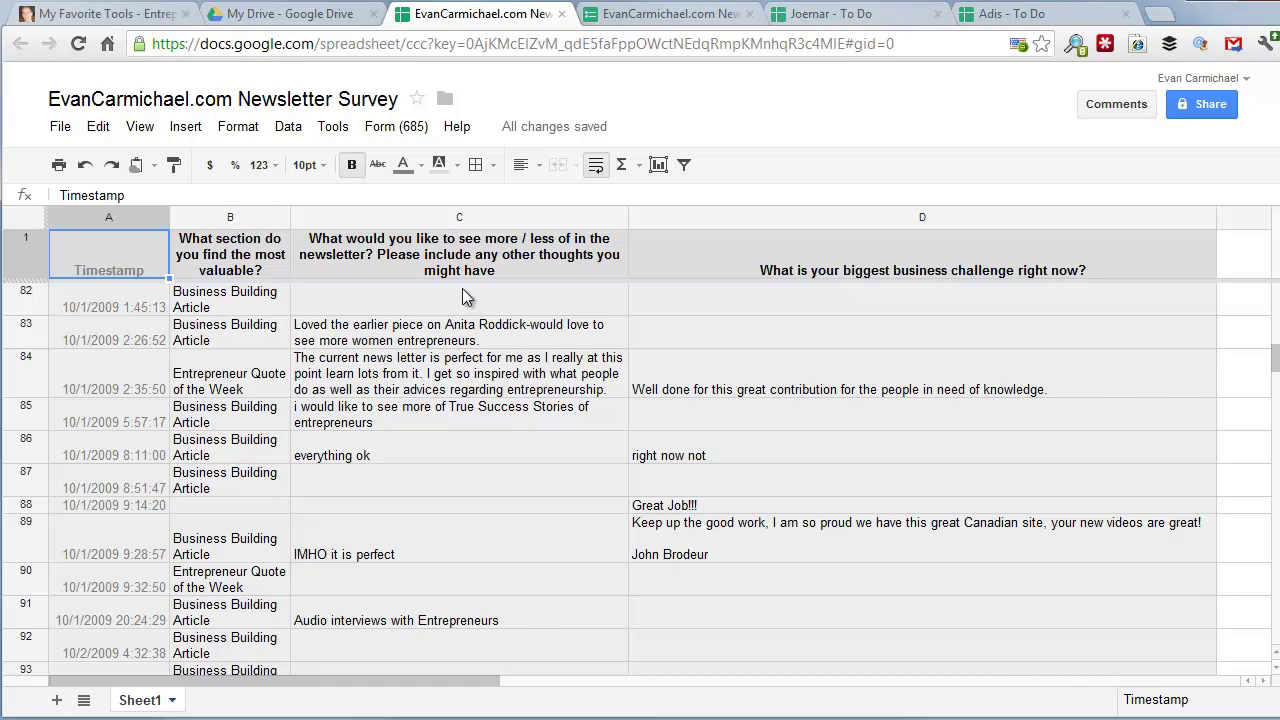
# Open the Copy of Gmail Merge - Digital Inspiration spreadsheet from the Drive file list
pyautogui.click(316, 17)
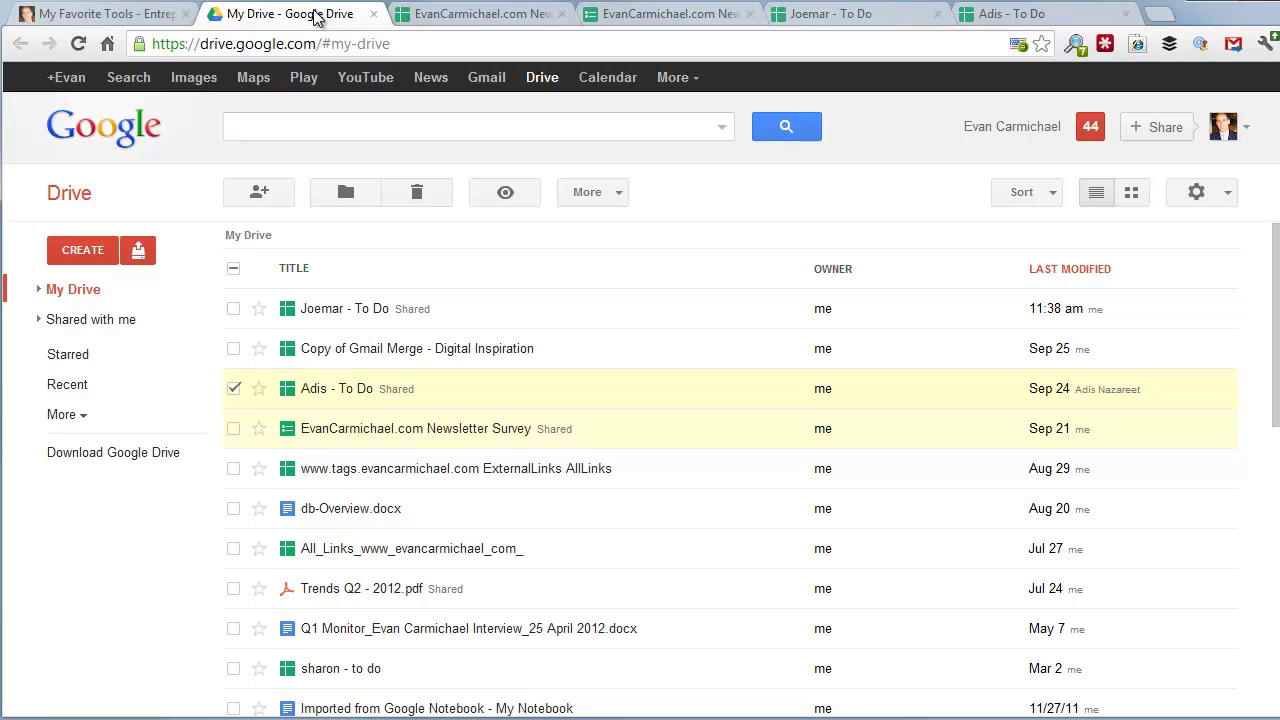
pyautogui.click(443, 358)
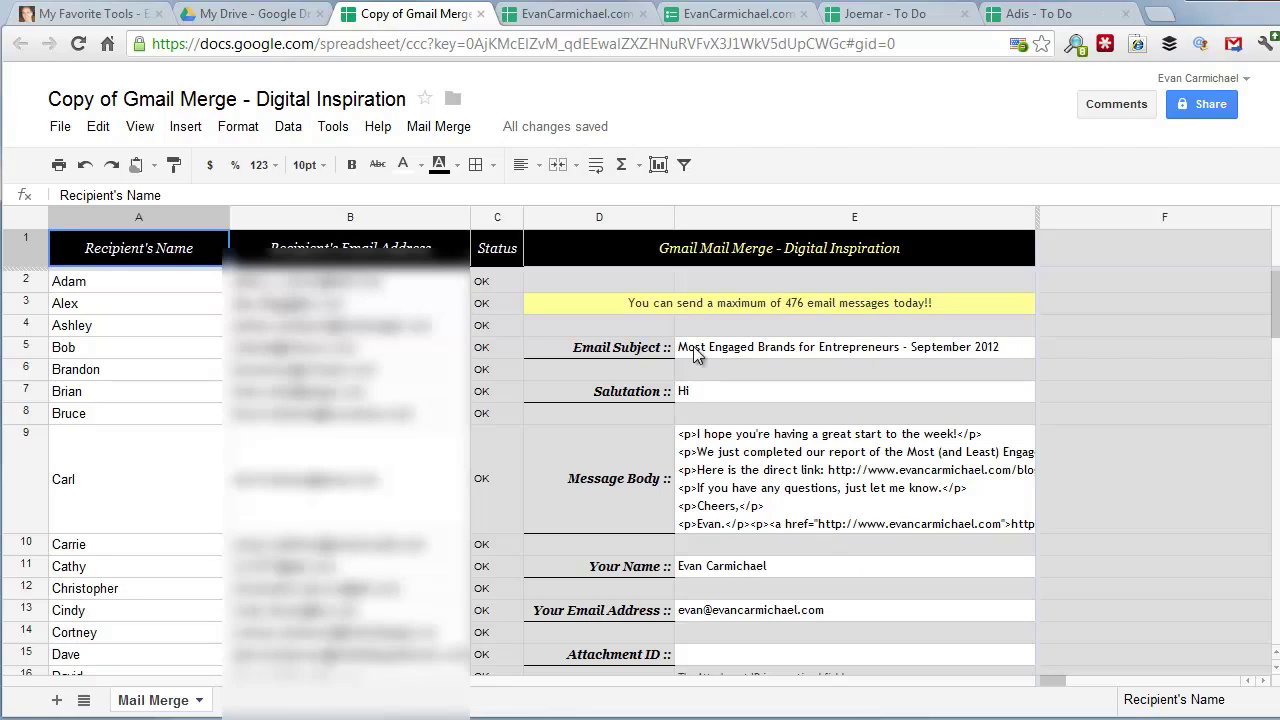
# Inspect the mail merge's Import Google Contacts prompt and its other commands without running a merge, and return to the Drive file list
pyautogui.click(445, 135)
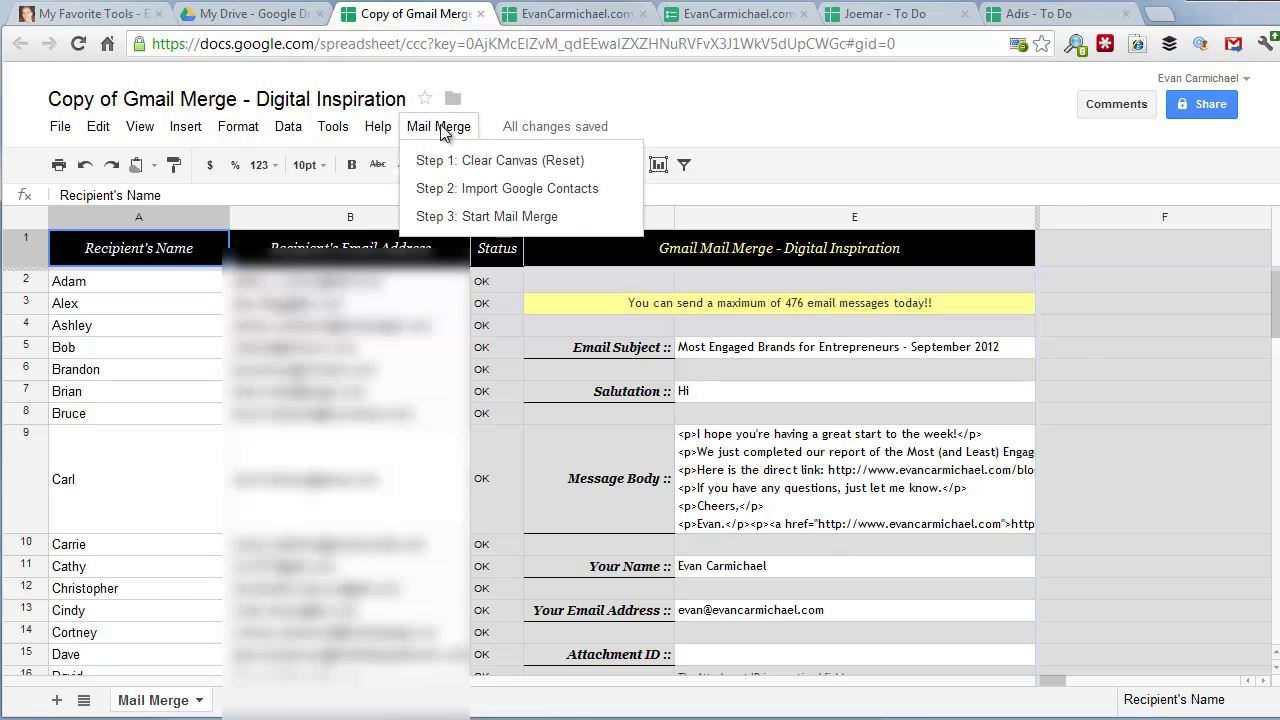
pyautogui.click(577, 192)
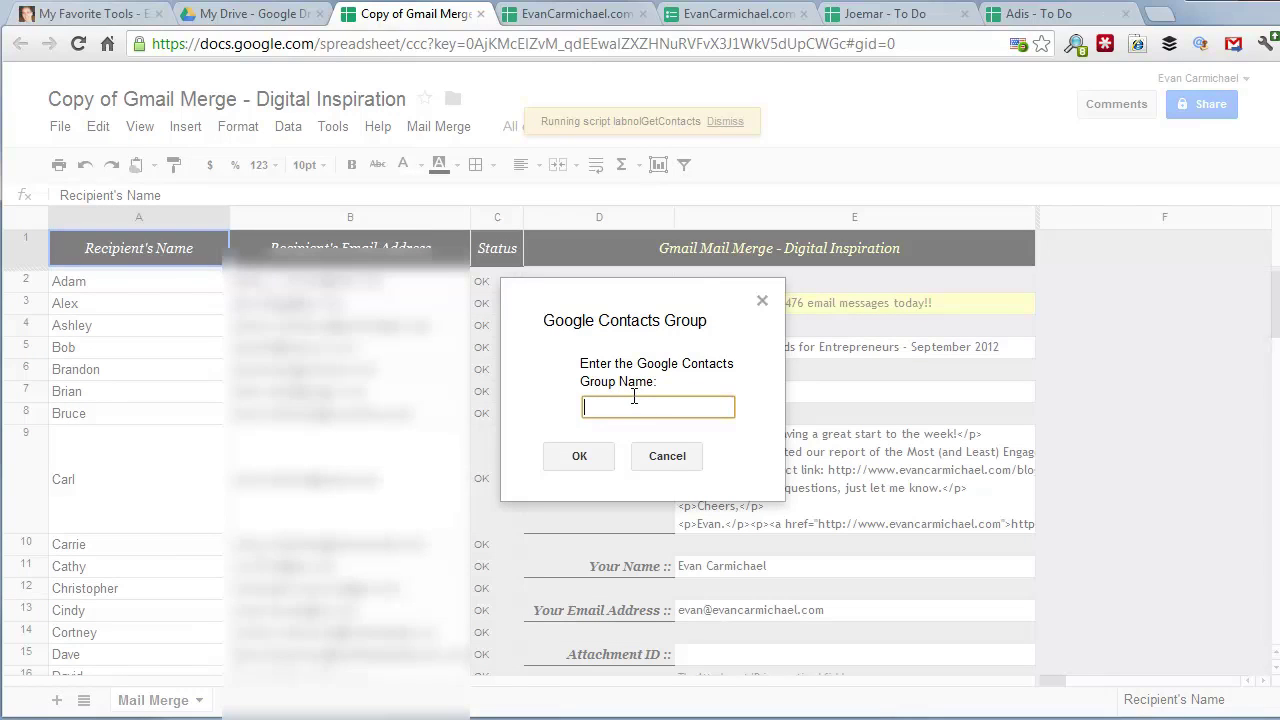
pyautogui.click(667, 456)
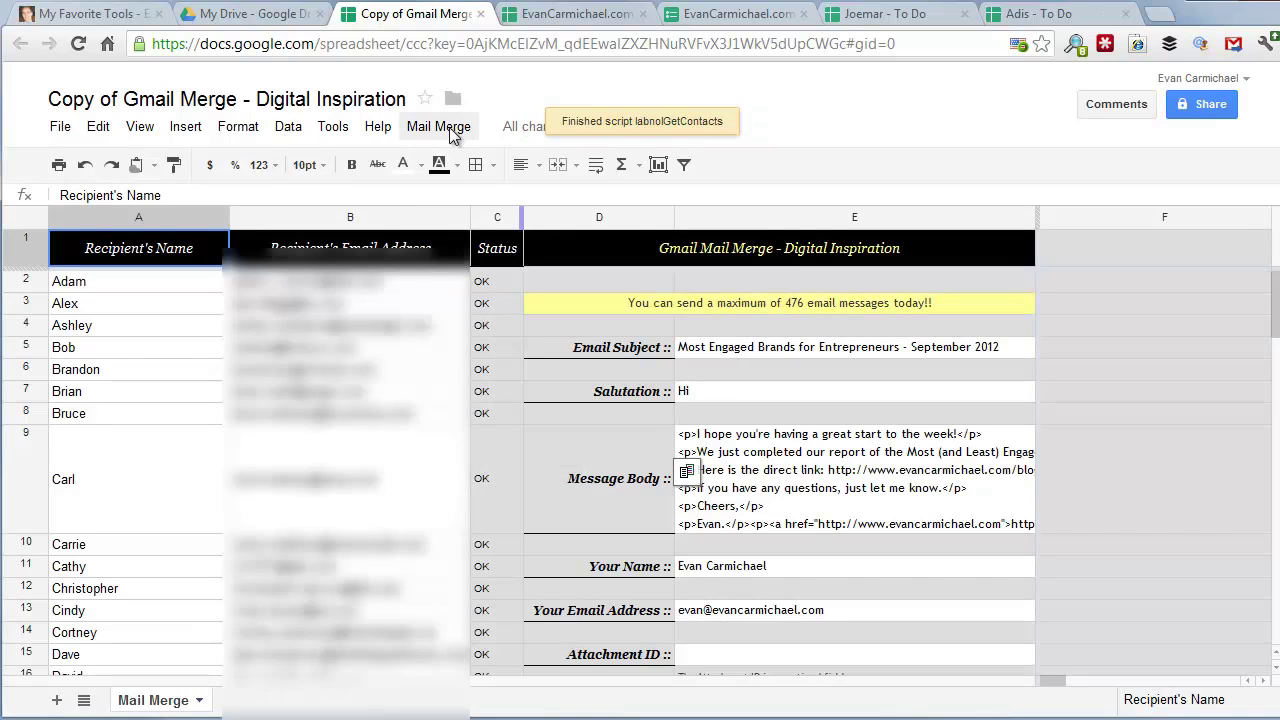
pyautogui.click(438, 127)
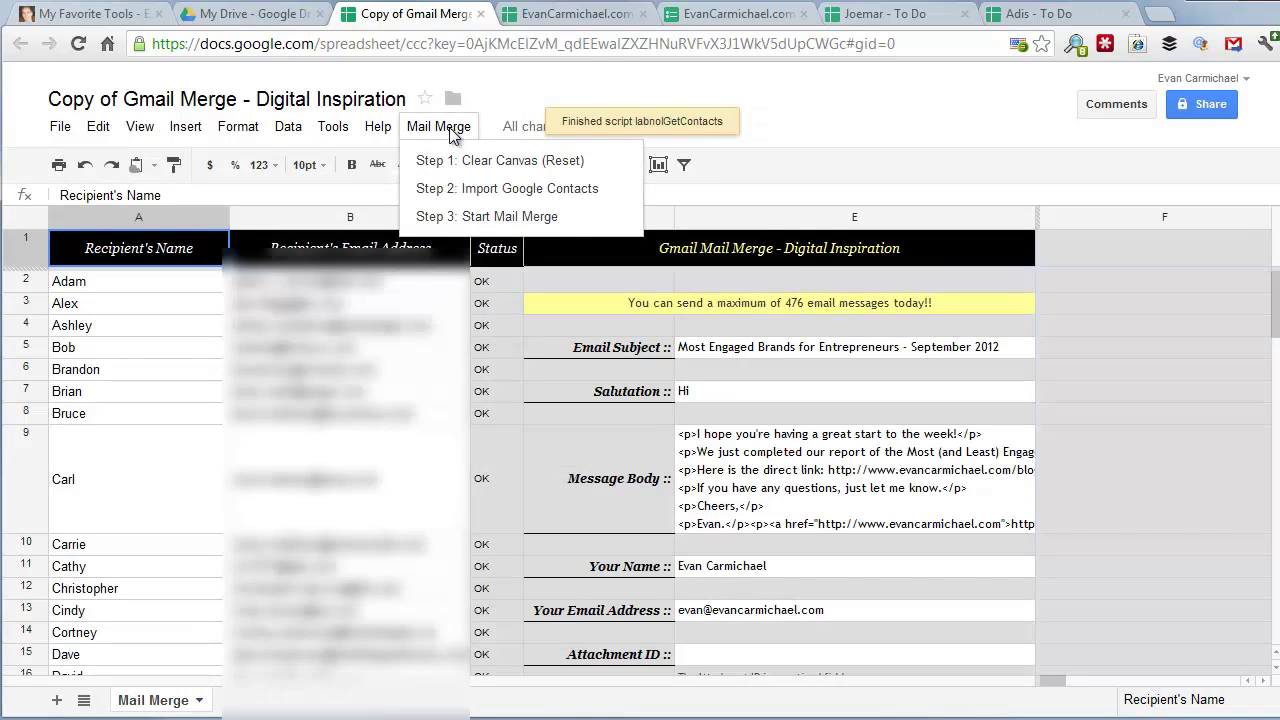
pyautogui.click(1064, 330)
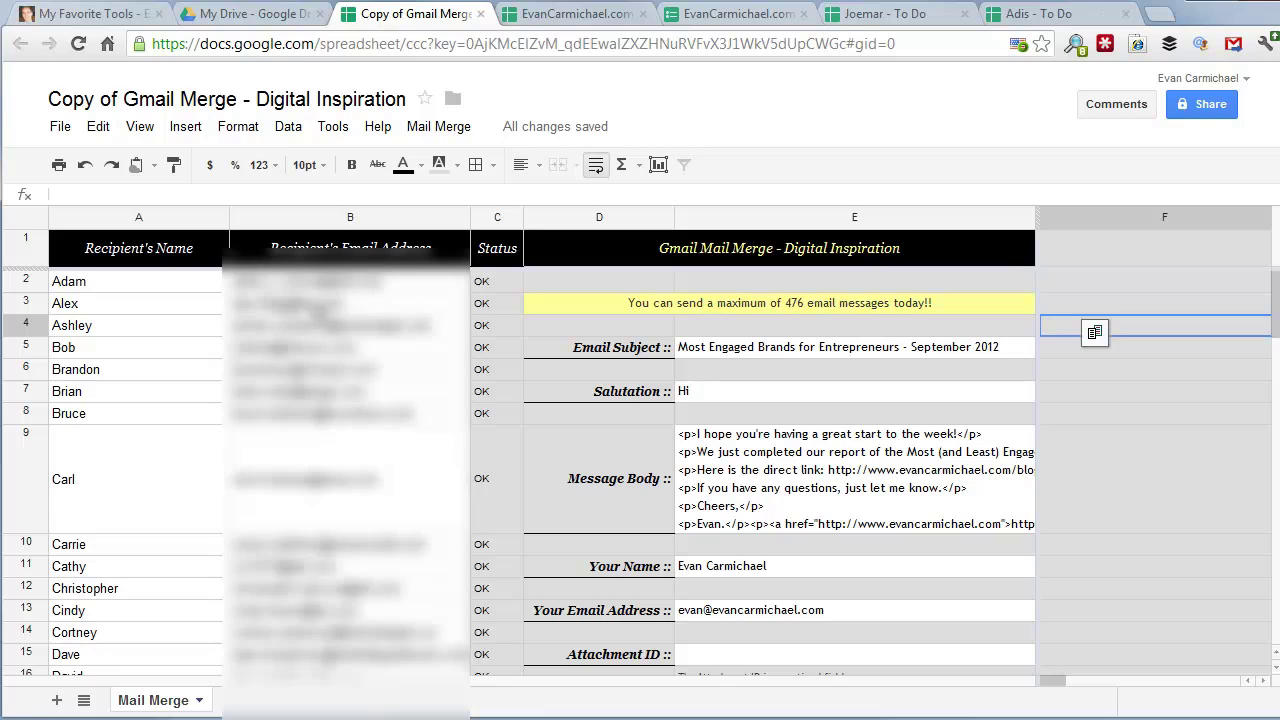
pyautogui.click(264, 18)
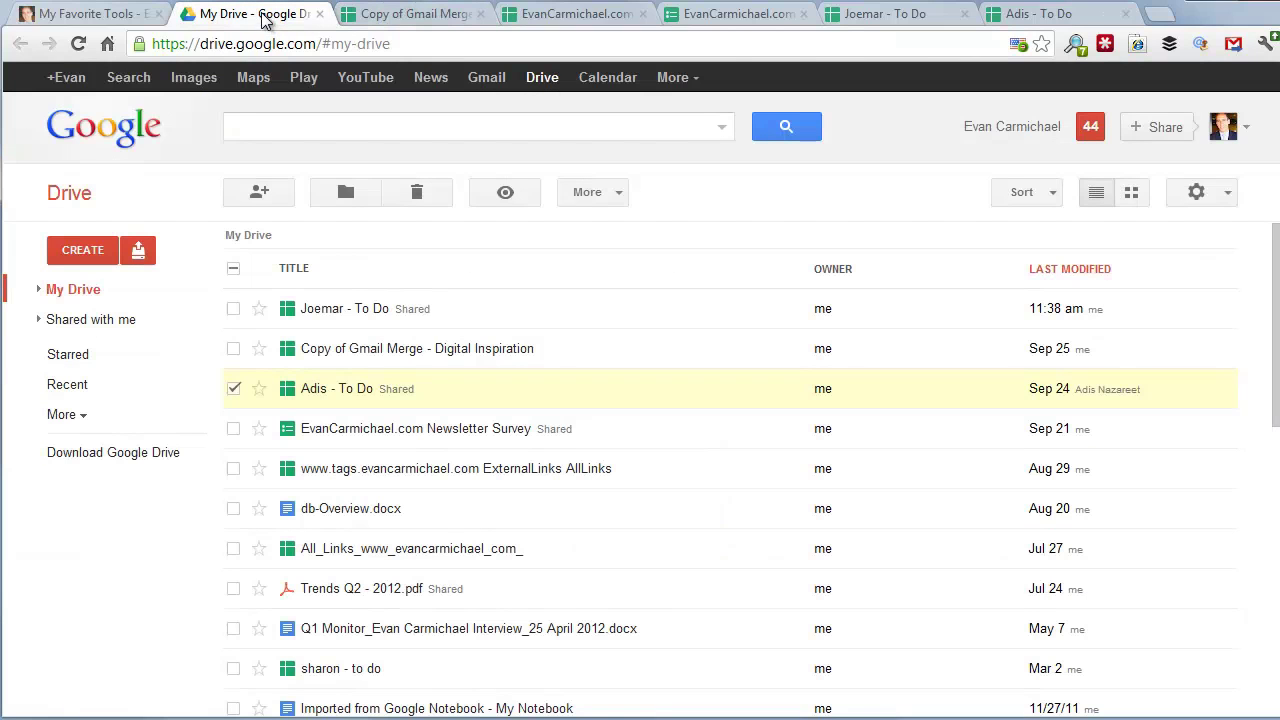